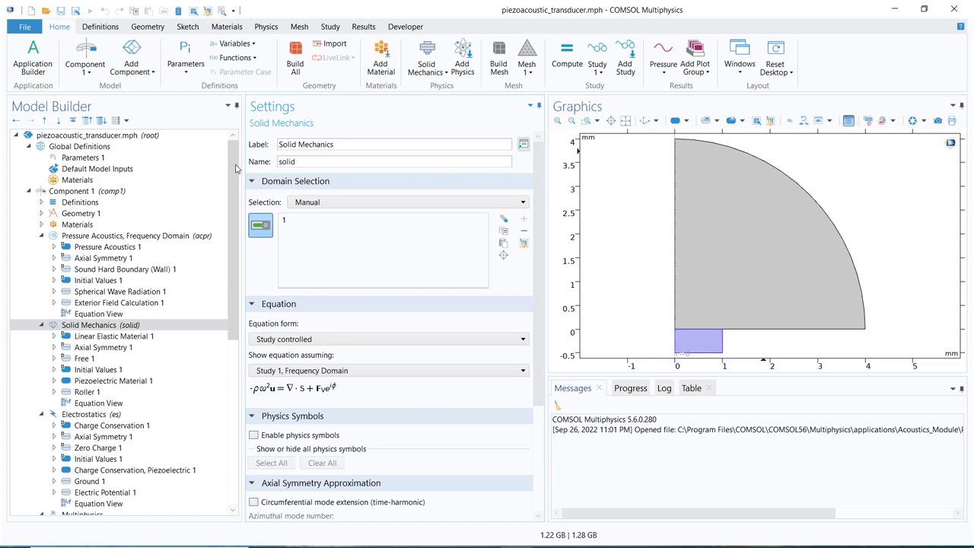
Step: Review the Pressure Acoustics, Frequency Domain interface with its Pressure Acoustics, Axial Symmetry and Sound Hard Boundary nodes
left_click_drag(236, 168, 223, 278)
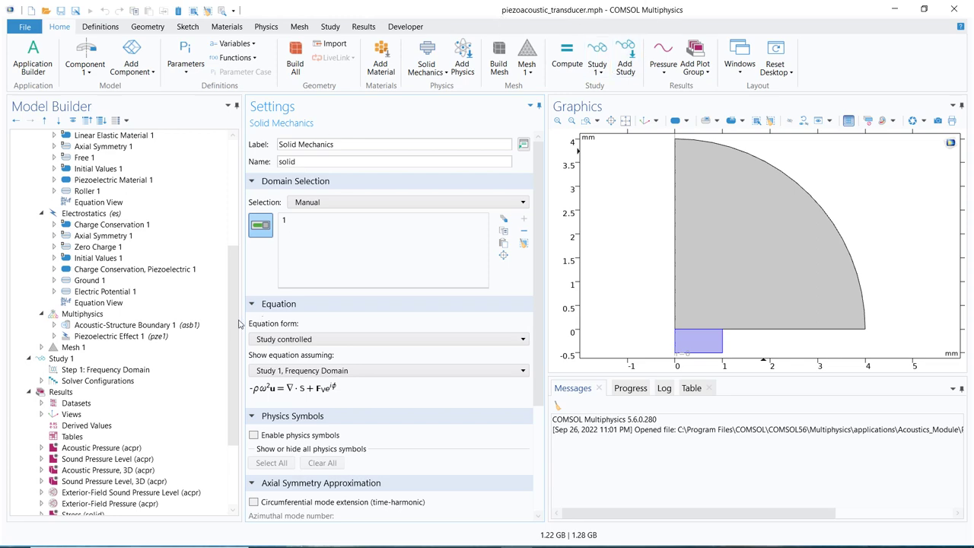
left_click_drag(233, 325, 231, 188)
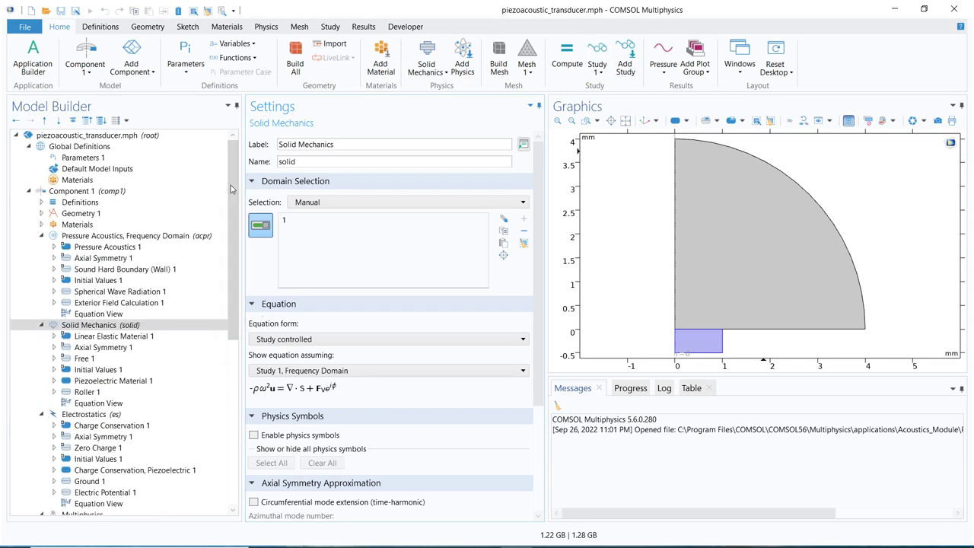
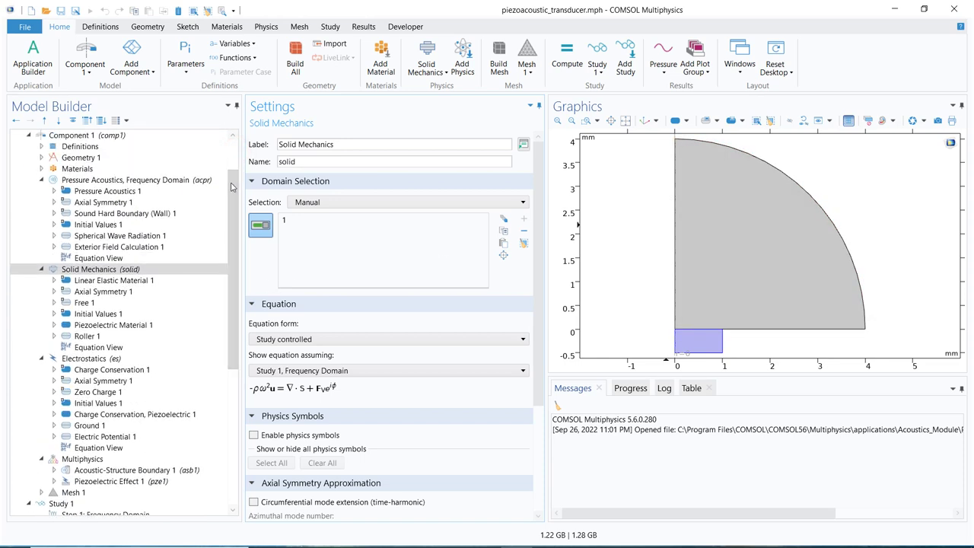
left_click(124, 181)
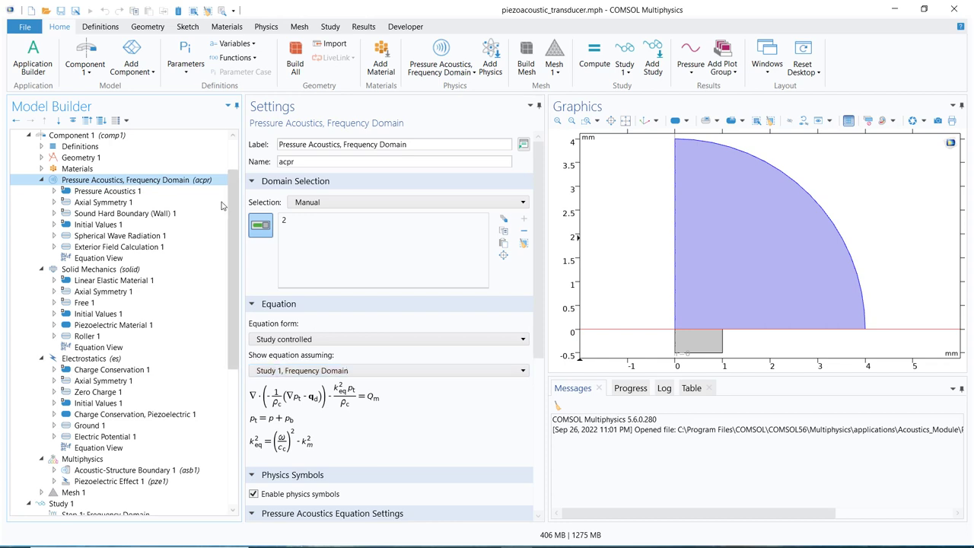
left_click(127, 191)
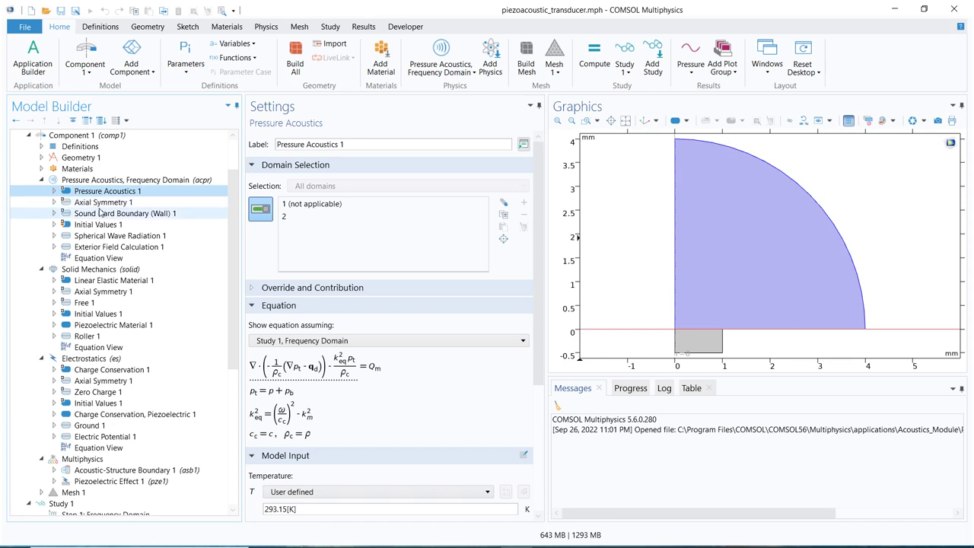
left_click(122, 203)
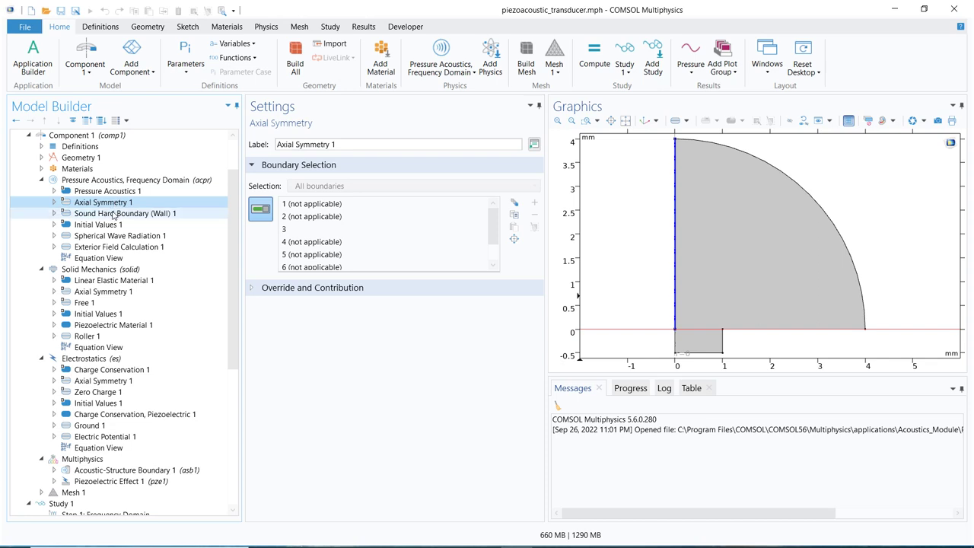
left_click(113, 214)
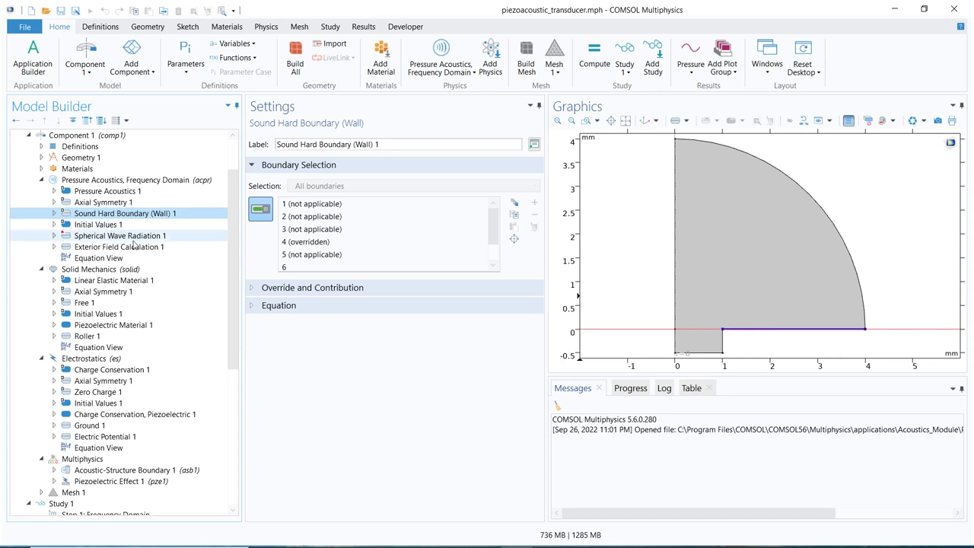
Step: Inspect the Spherical Wave Radiation condition with its equation shown, and the Exterior Field Calculation settings on the outer arc
left_click(119, 237)
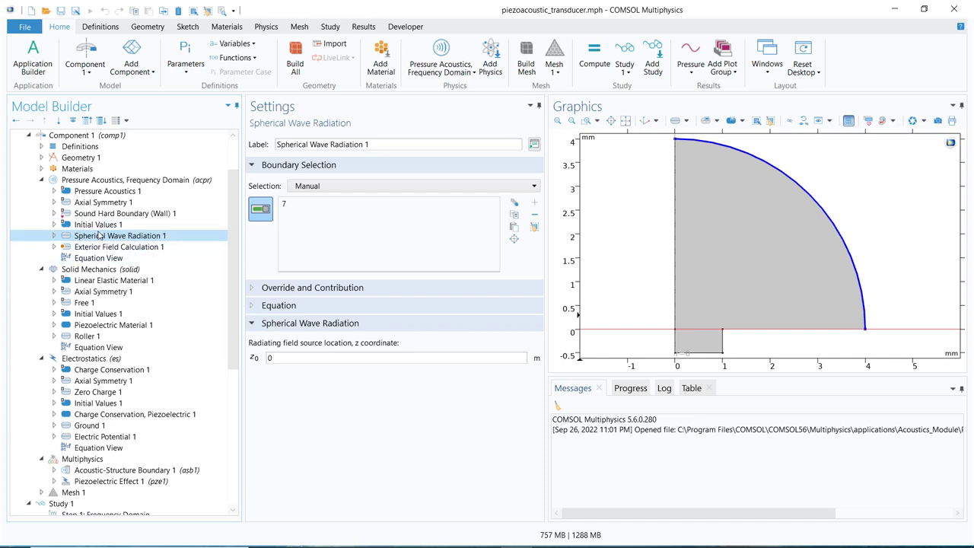
left_click(267, 307)
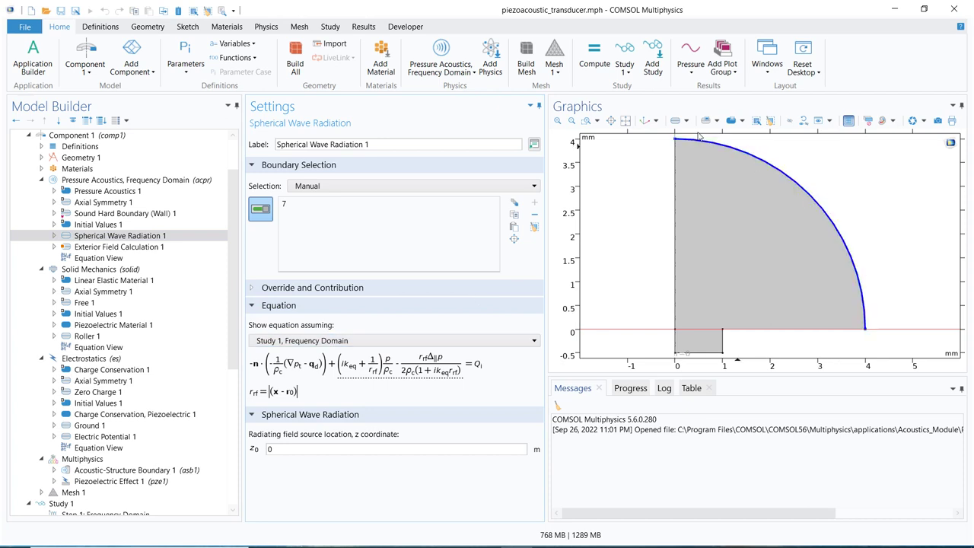
left_click(99, 238)
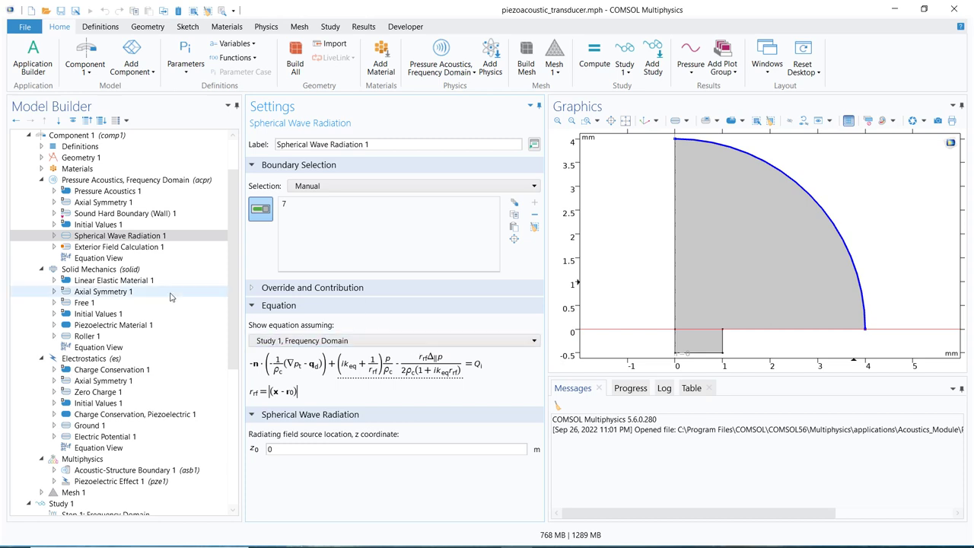
left_click(121, 248)
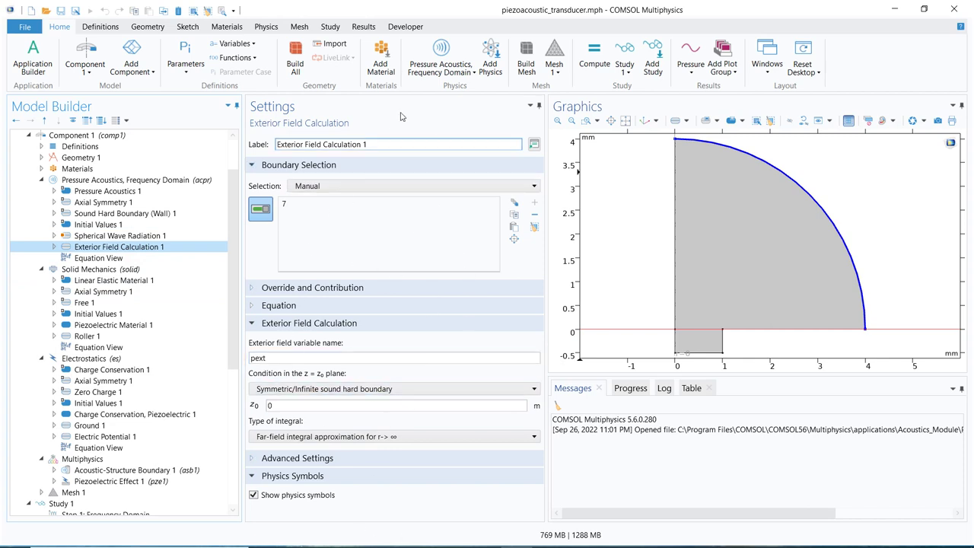
Step: Check the Solid Mechanics domain selection and the interfaces coupled by the Piezoelectric Effect and Acoustic-Structure Boundary nodes
left_click(144, 270)
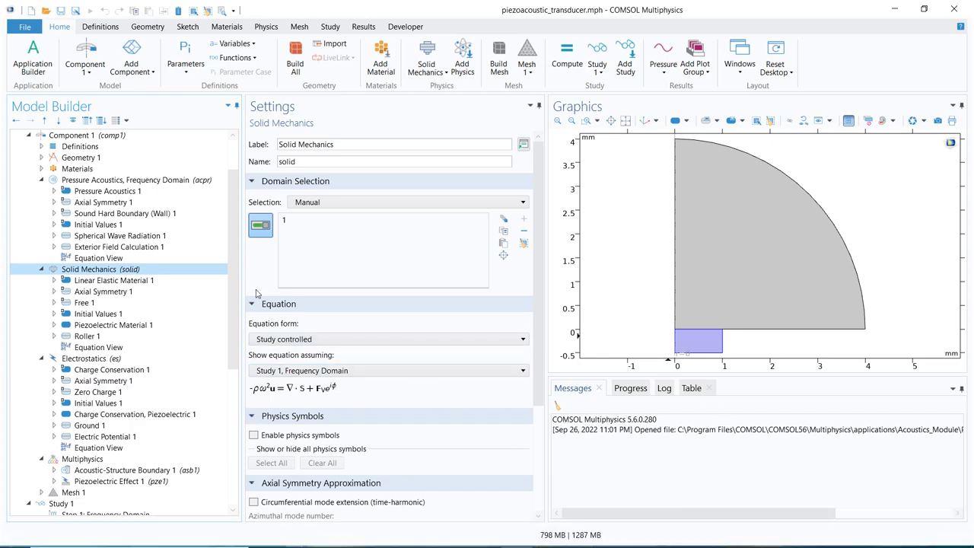
left_click_drag(232, 279, 239, 401)
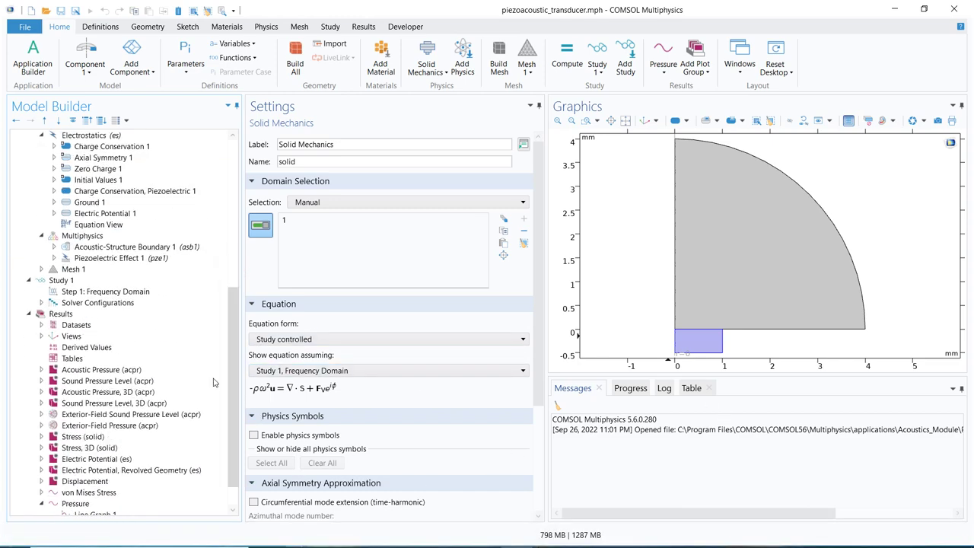
left_click(130, 259)
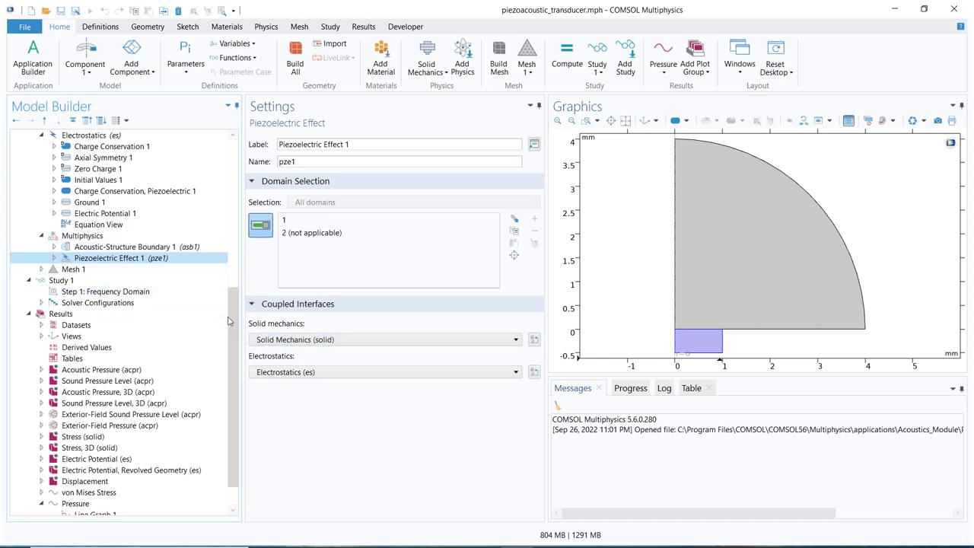
scroll(225, 316, "up", 1)
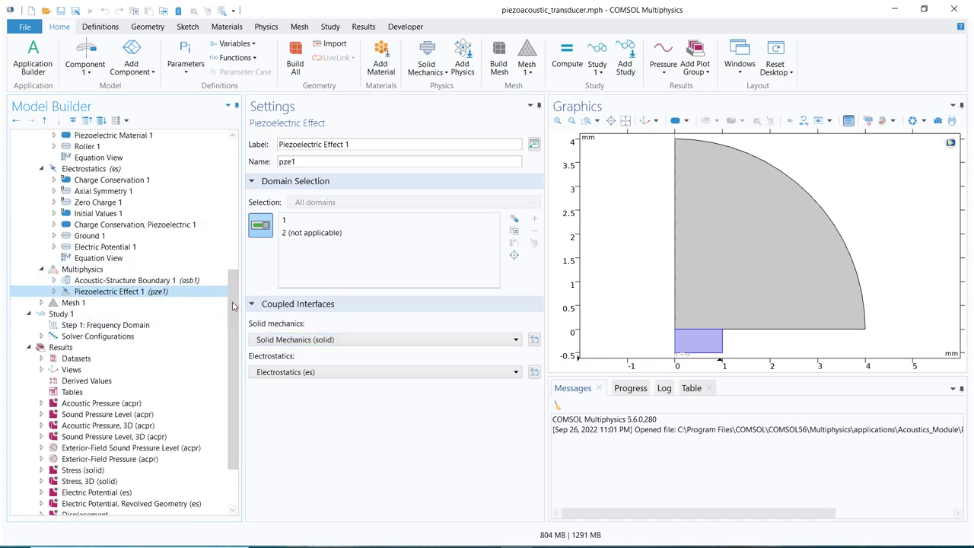
left_click(168, 281)
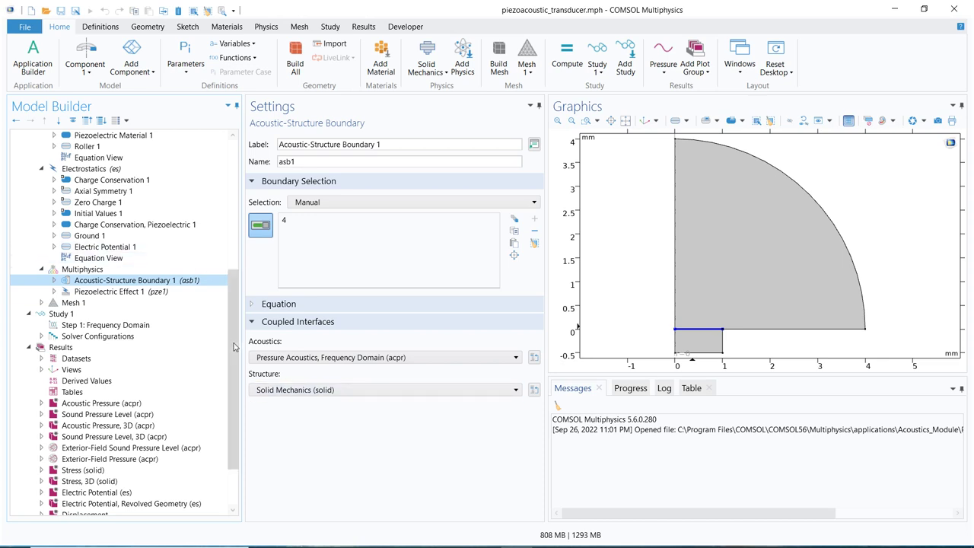
Step: Examine the Solid Mechanics interface and the domain assignments of its Linear Elastic Material and Piezoelectric Material nodes
left_click_drag(234, 347, 239, 286)
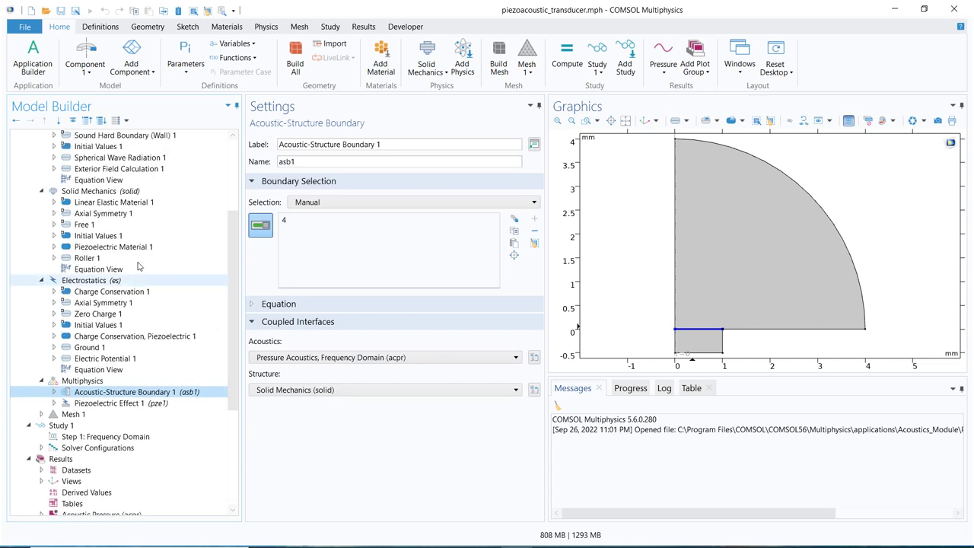
left_click(138, 193)
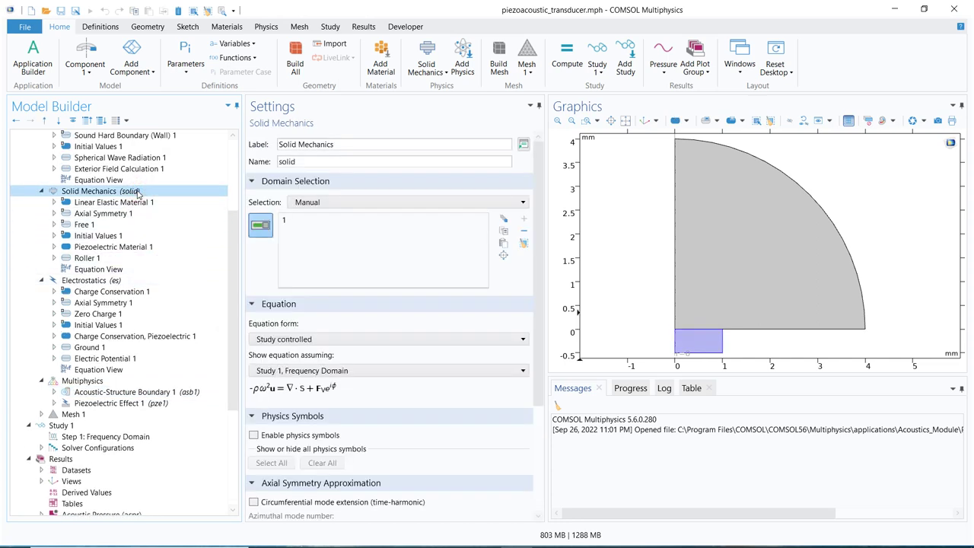
left_click(140, 203)
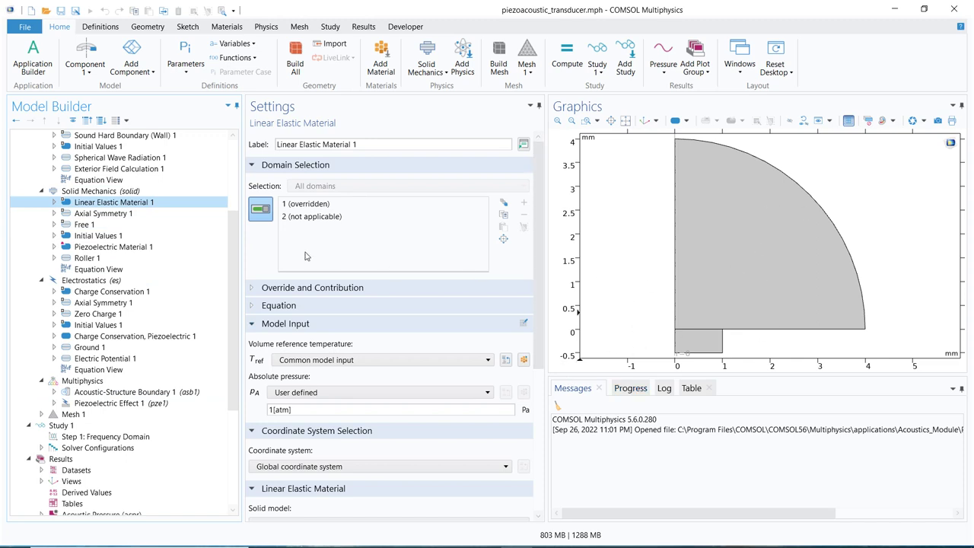
left_click(76, 247)
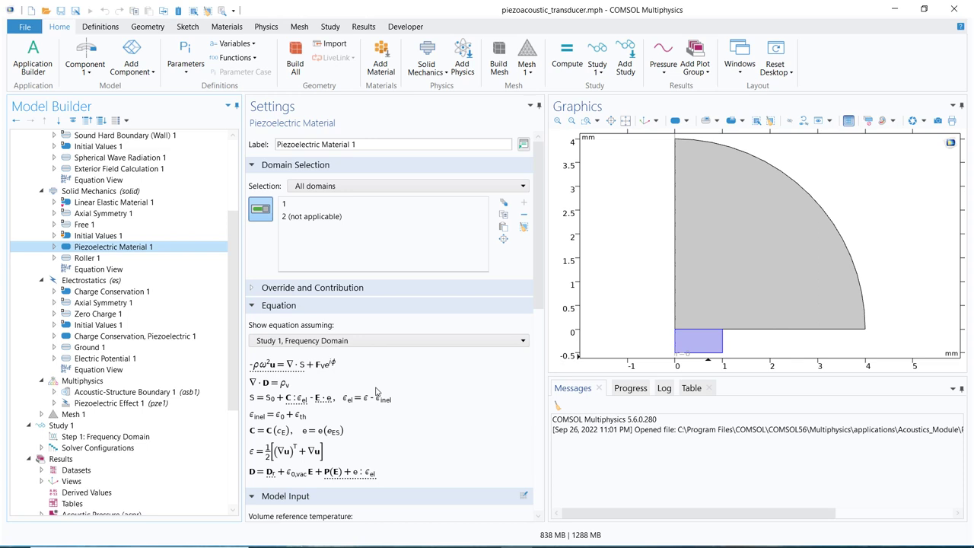
Step: Review the Solid Mechanics initial values, the Free, Roller and Axial Symmetry boundaries, and the available Mass, Spring, and Damper conditions
left_click(119, 237)
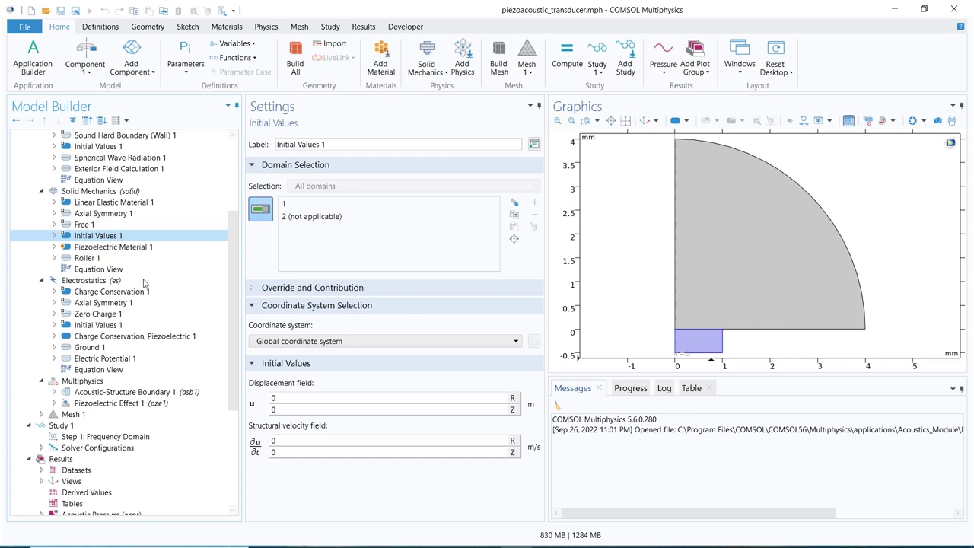
left_click(109, 225)
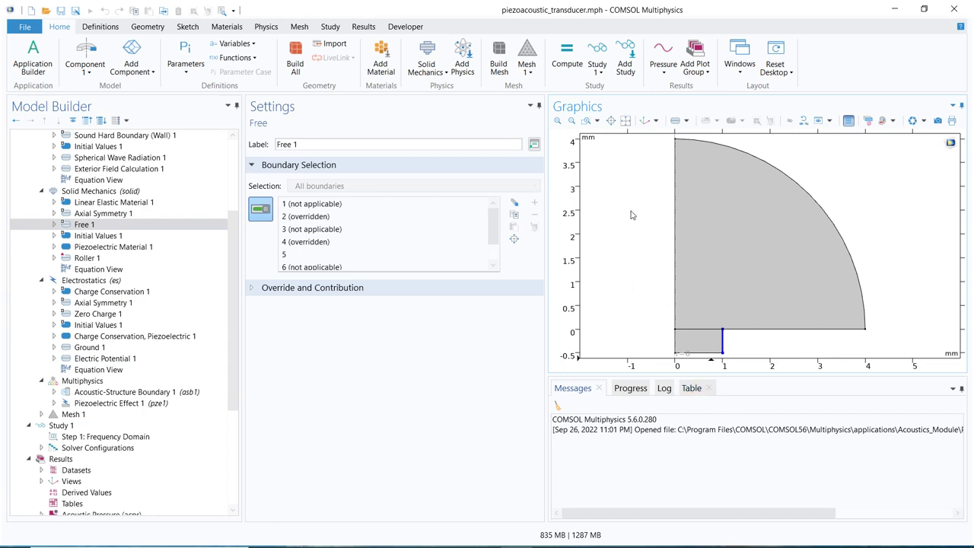
left_click(87, 258)
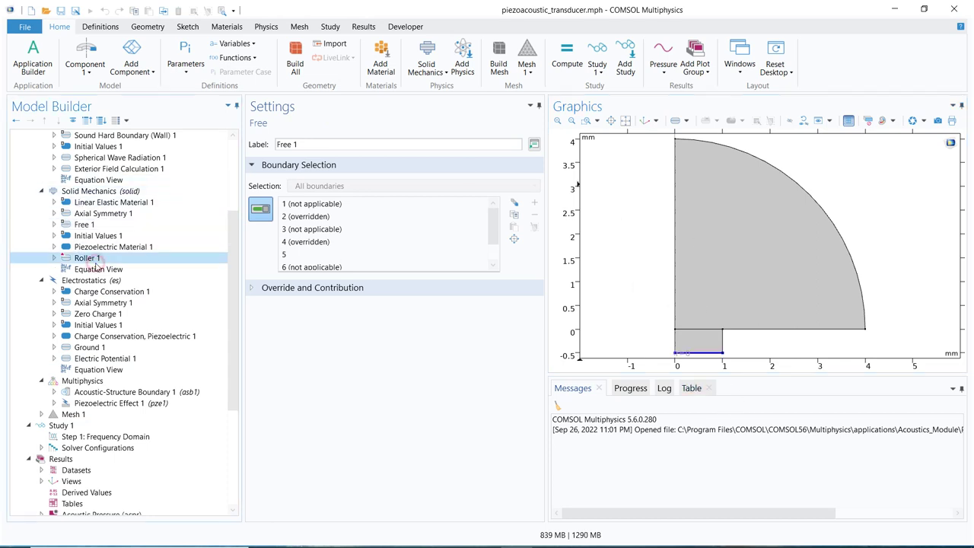
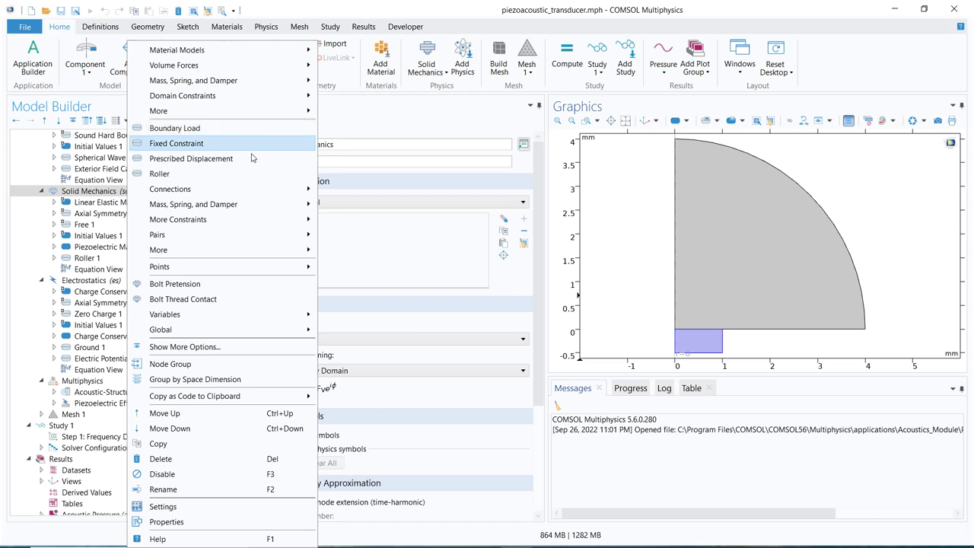
mouse_move(248, 207)
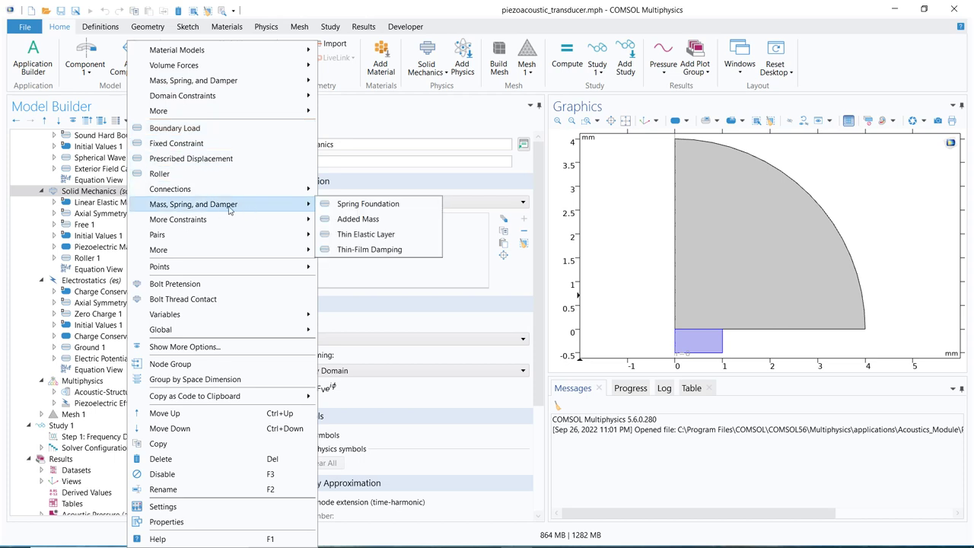
left_click(76, 215)
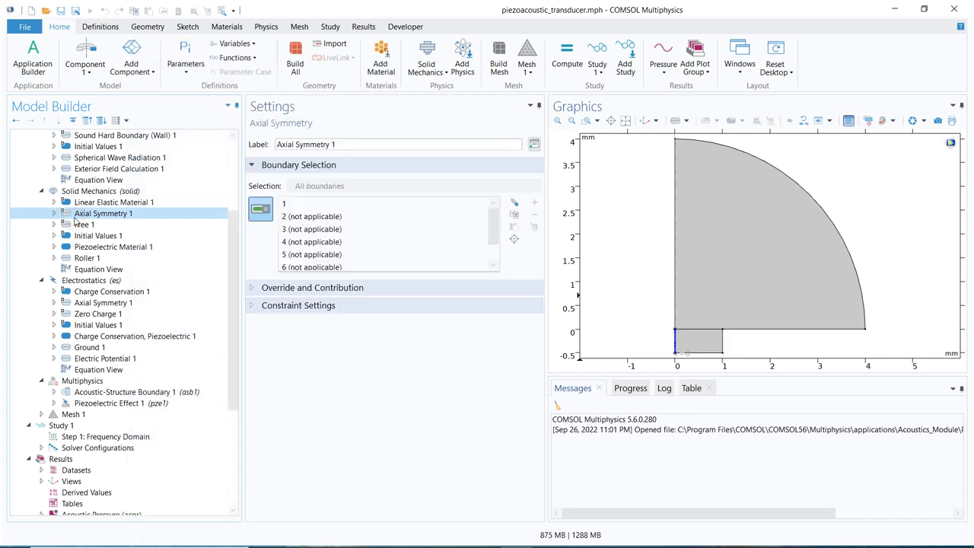
Step: Examine the Electrostatics interface with its equation shown, plus its Charge Conservation, Axial Symmetry, Zero Charge and Initial Values nodes
left_click(95, 284)
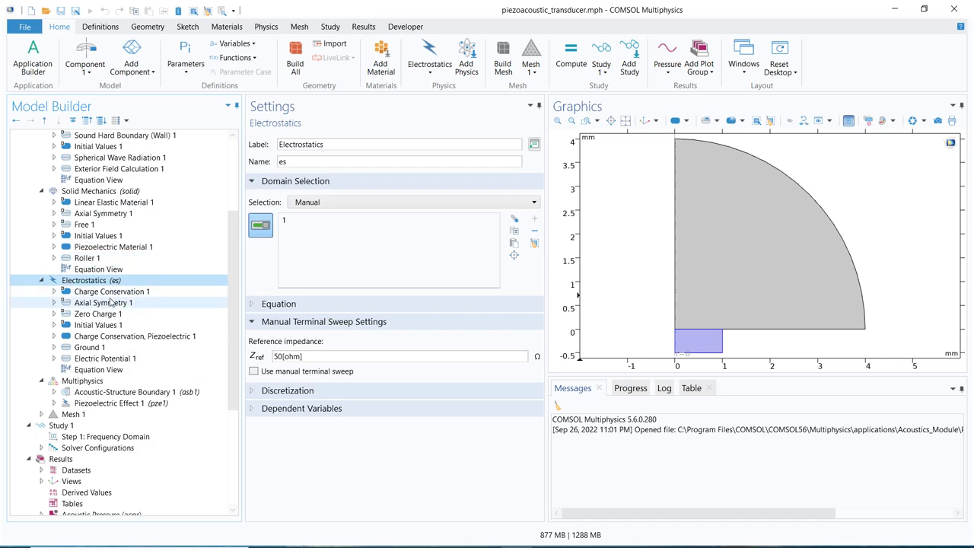
left_click(287, 304)
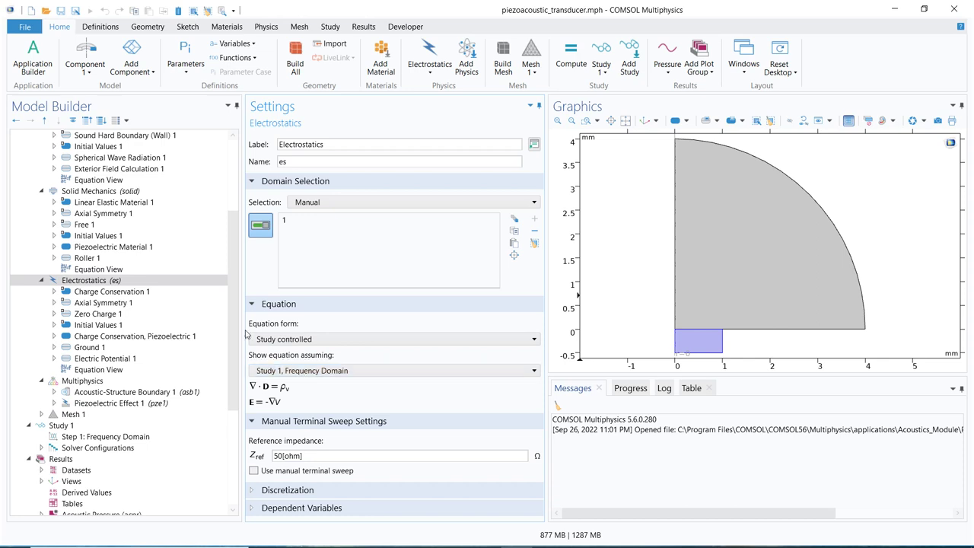
left_click(143, 292)
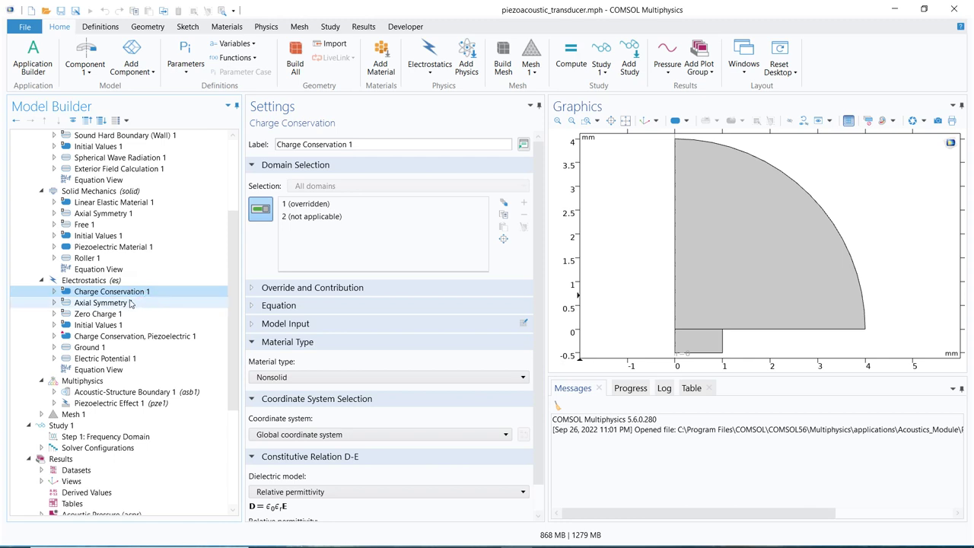
left_click(125, 305)
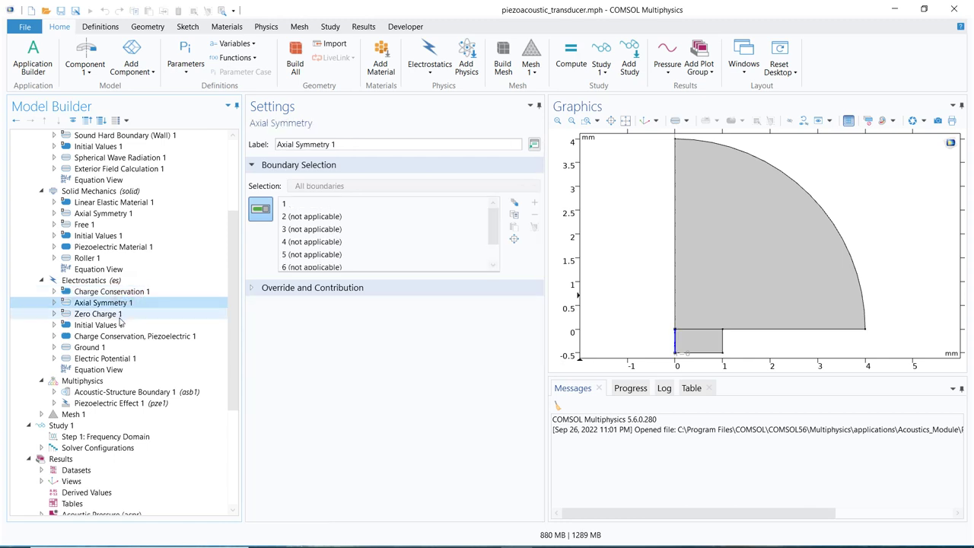
left_click(120, 315)
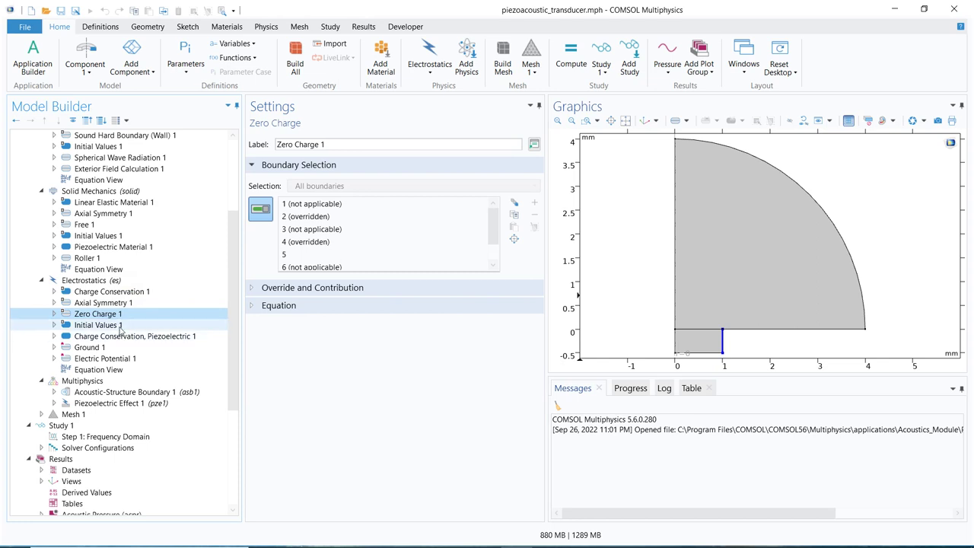
left_click(119, 325)
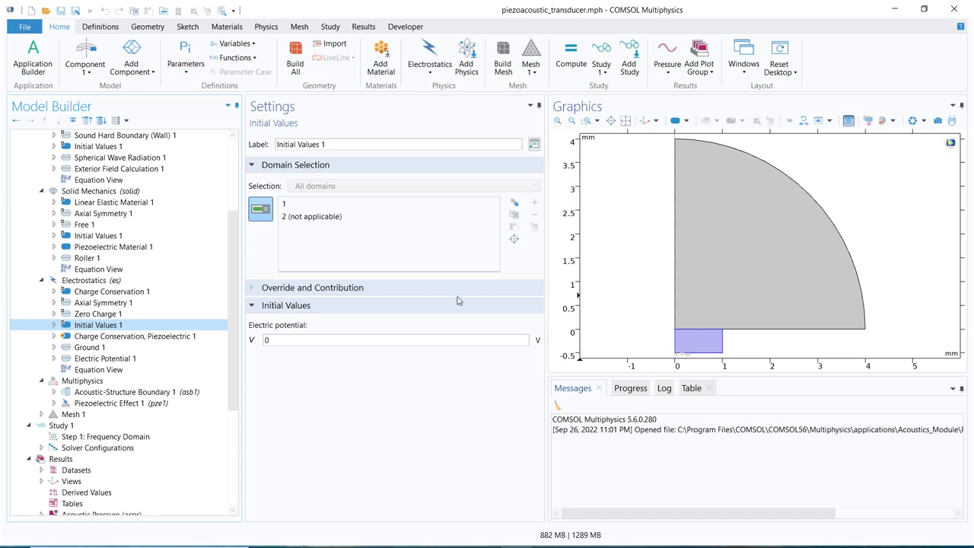
Step: Inspect the Electrostatics nodes for piezoelectric charge conservation, Ground and Electric Potential on the transducer
left_click(97, 338)
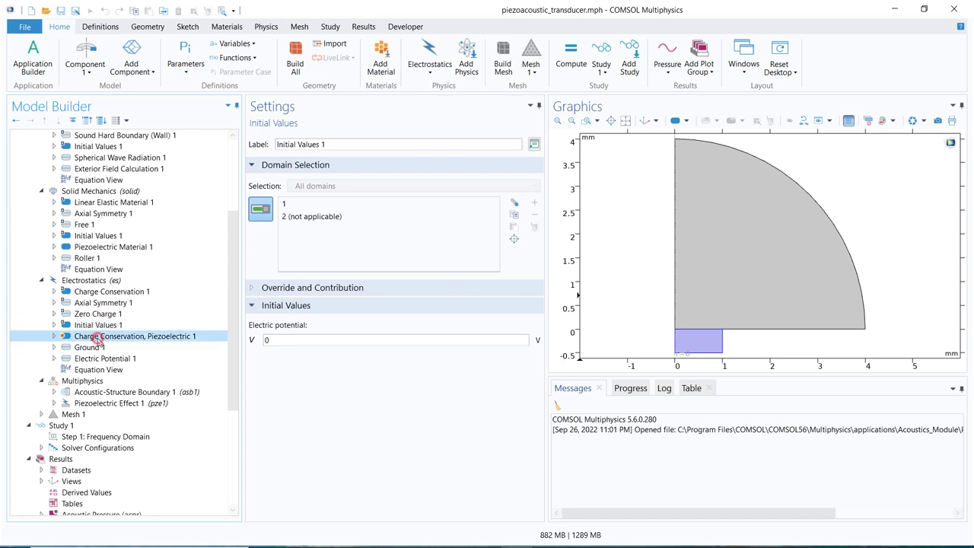
left_click(99, 346)
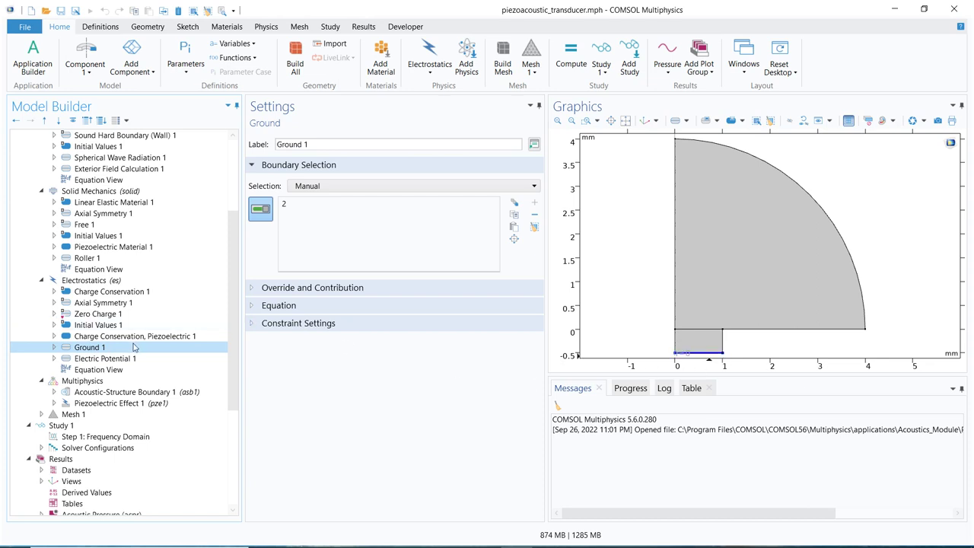
left_click(120, 358)
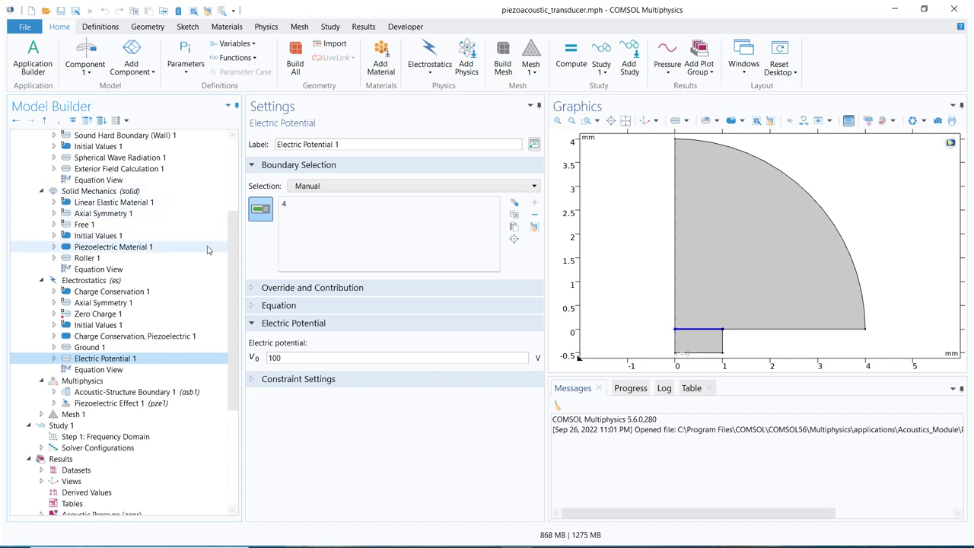
Step: Examine the Frequency Domain study step, including its frequencies and the physics interfaces and multiphysics couplings it solves for
scroll(234, 235, "up", 2)
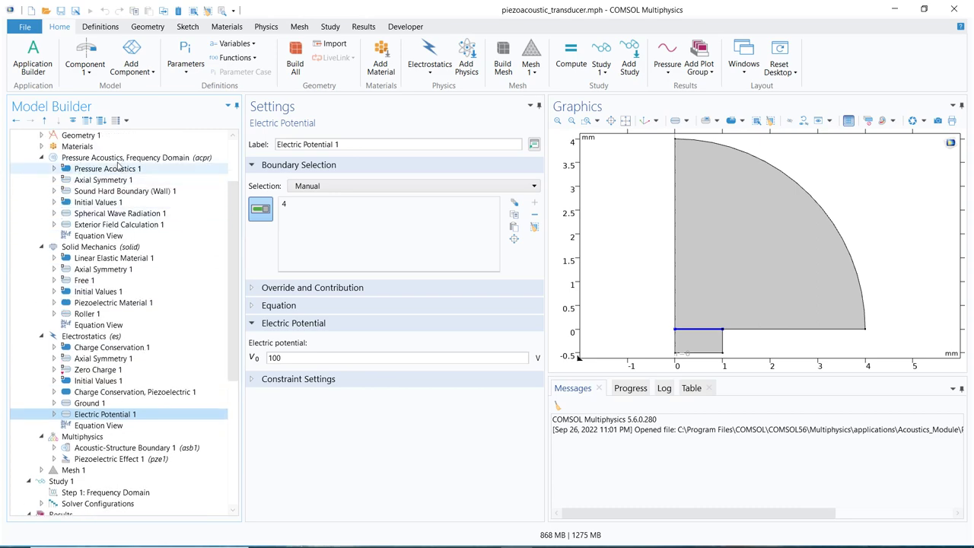
left_click_drag(232, 207, 231, 323)
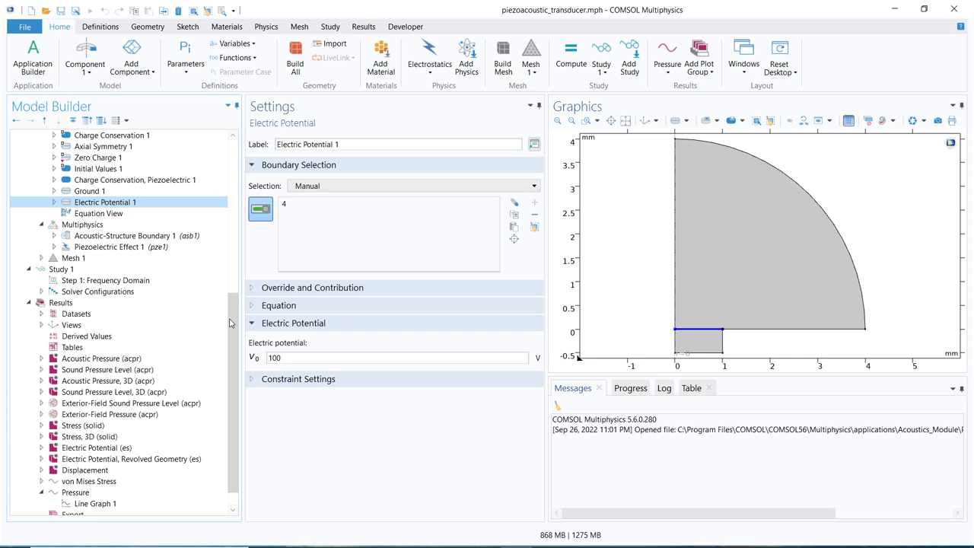
left_click(97, 281)
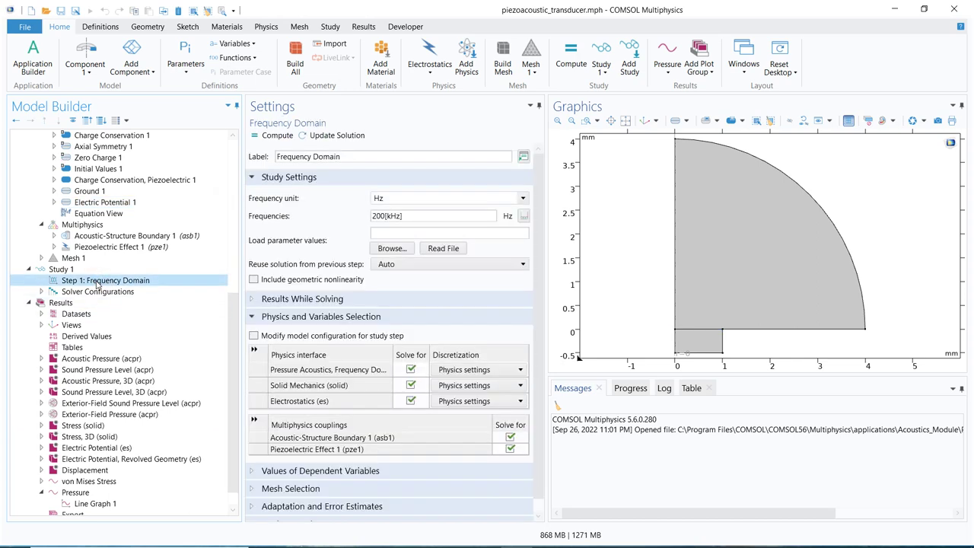
Step: Inspect the acoustic pressure surface from another angle, plus the 2D von Mises stress plot and its available frequency values
left_click(98, 359)
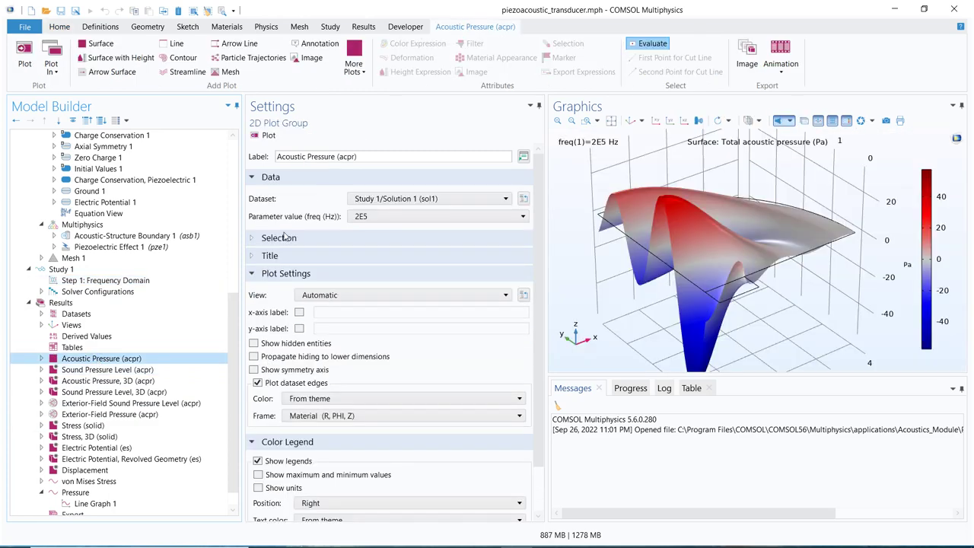
left_click_drag(733, 270, 774, 312)
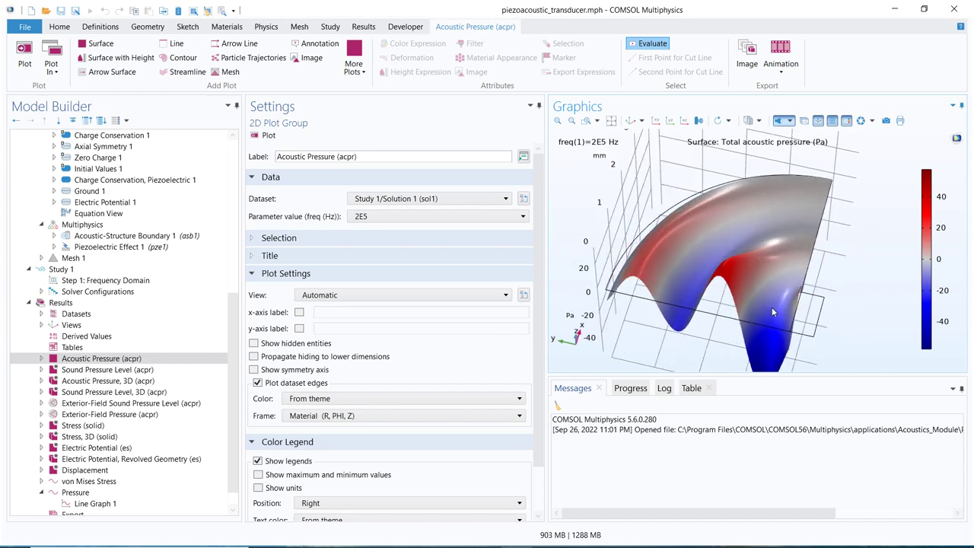
left_click(107, 427)
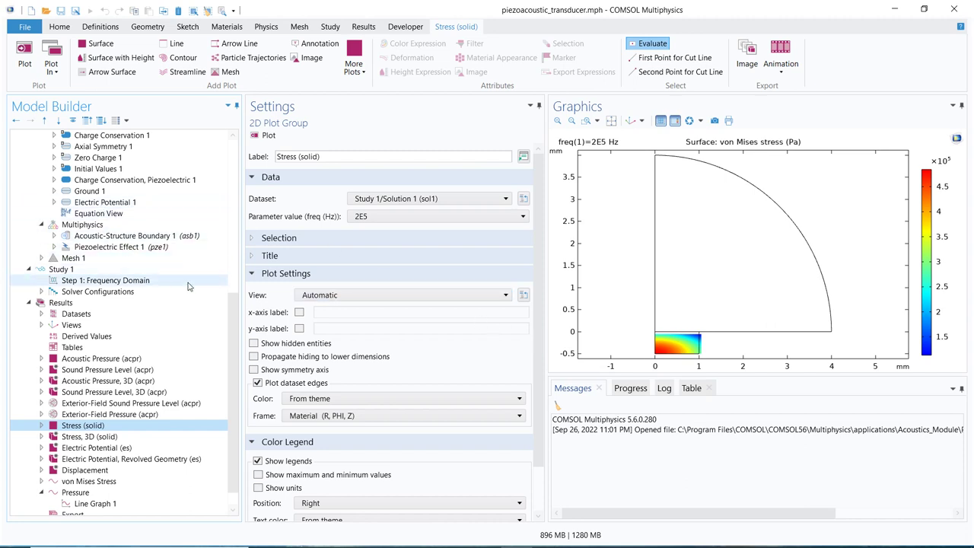
left_click(390, 220)
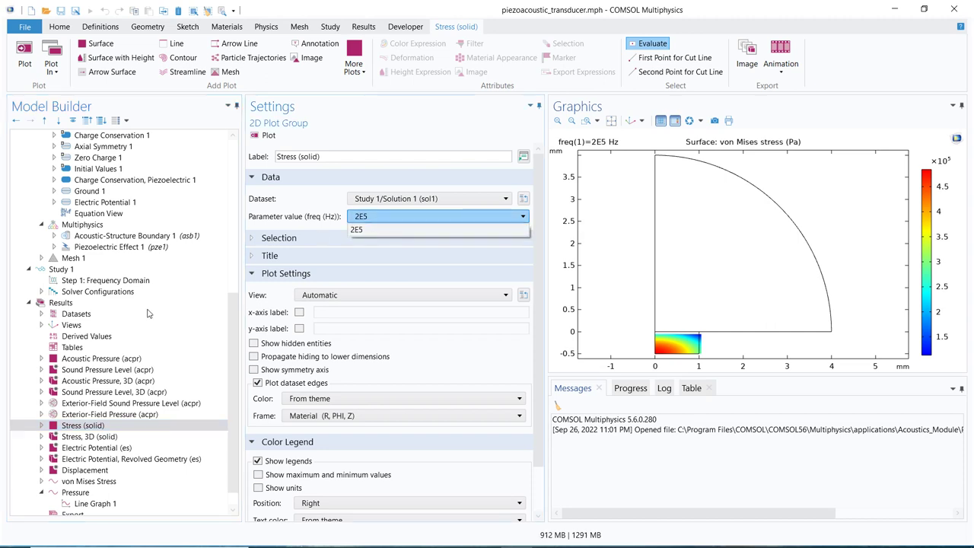
Step: View the 2D electric potential and displacement plots, and check the displacement plot's surface node and available frequency values
left_click(89, 451)
left_click(89, 448)
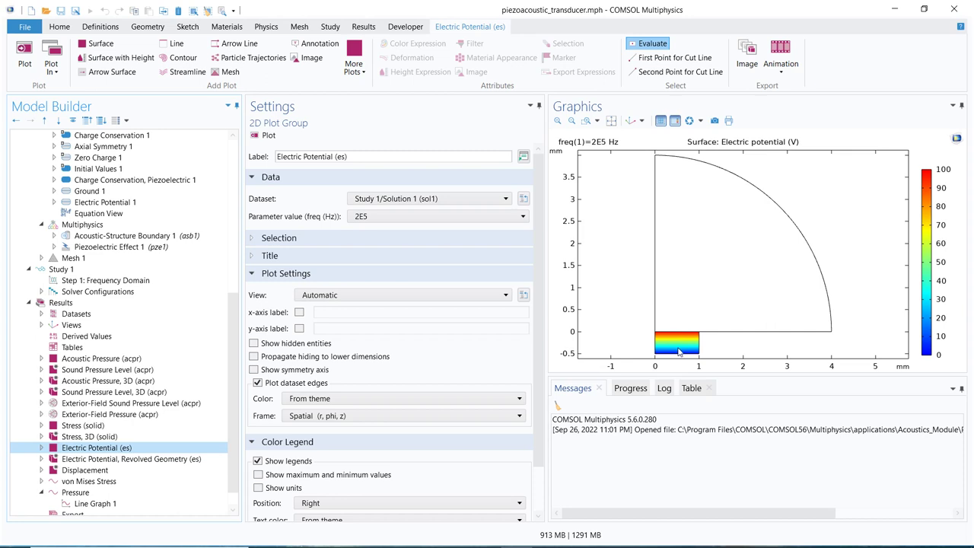
left_click(93, 472)
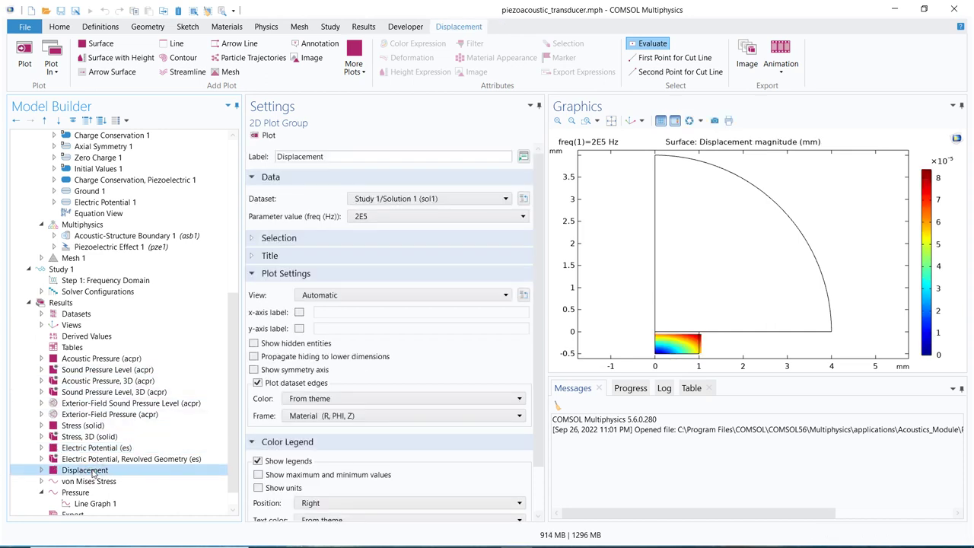
left_click(41, 470)
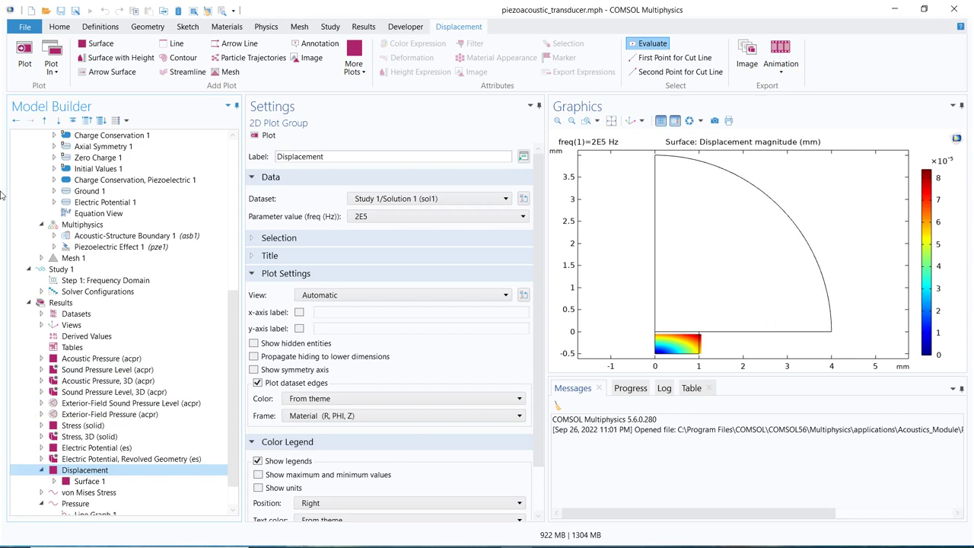
left_click(453, 219)
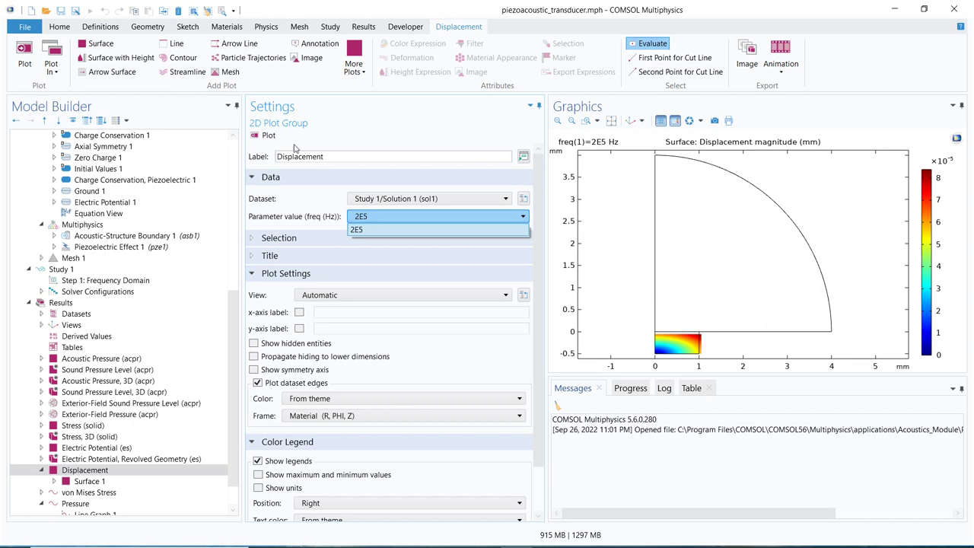
left_click(229, 321)
left_click_drag(232, 343, 234, 176)
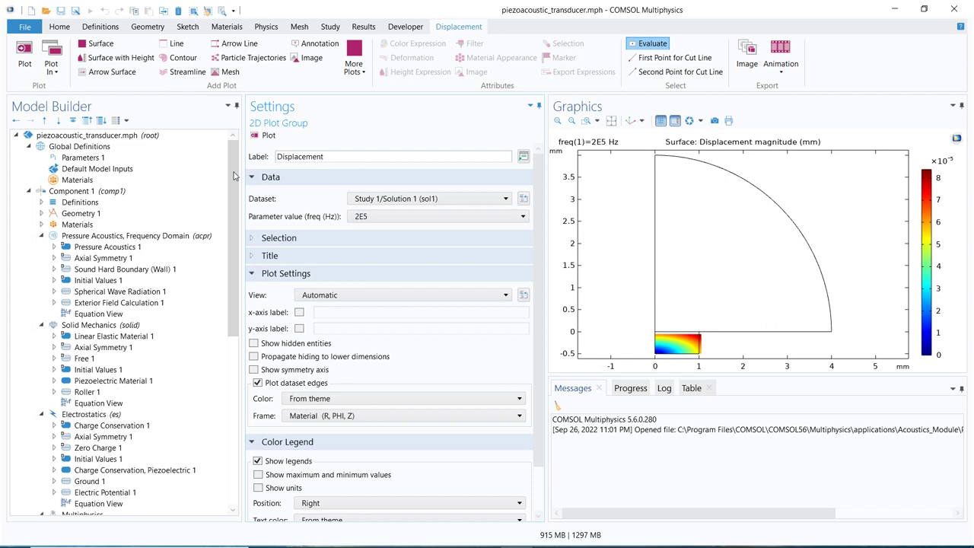
mouse_move(586, 6)
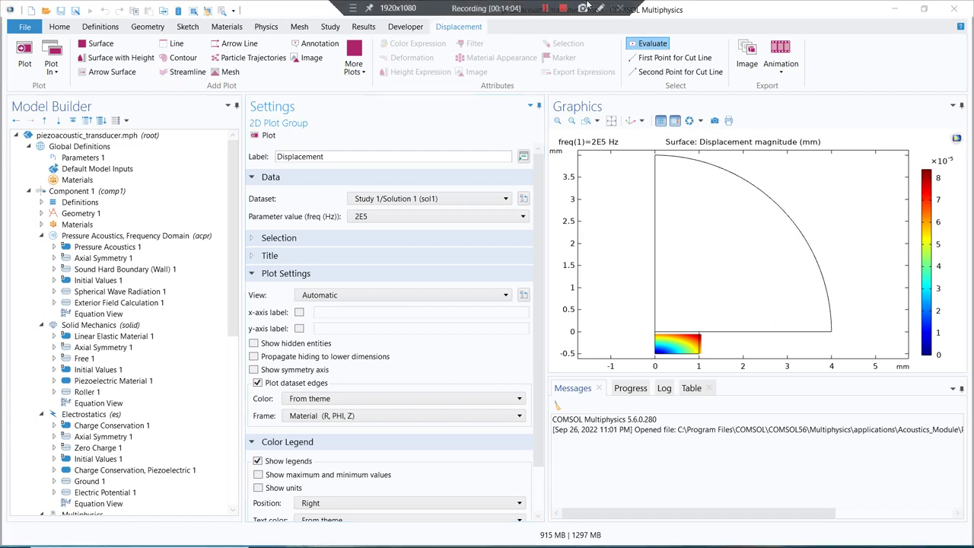